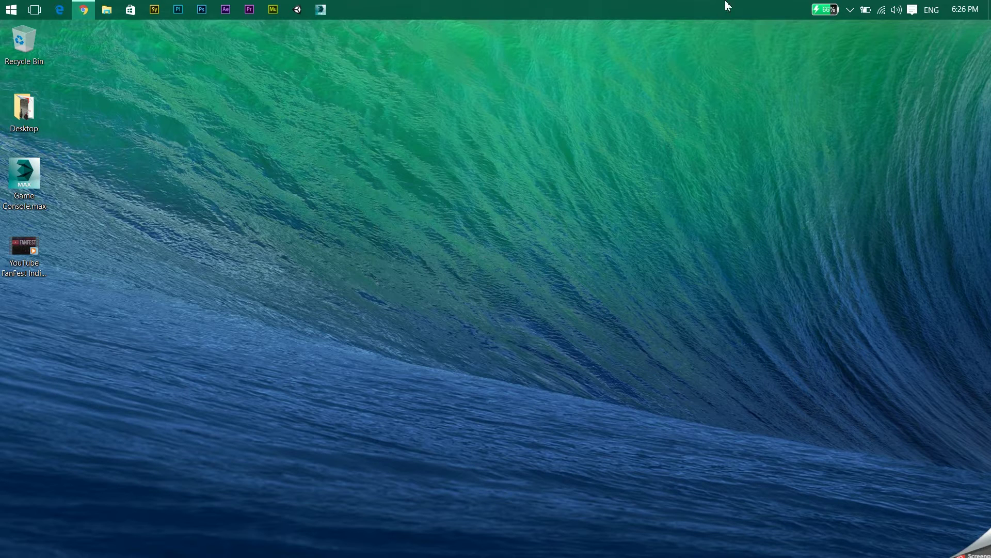
Step: Launch 3ds Max 2014 from its taskbar icon
click(320, 9)
Step: Load the YouTube channel's custom-address page in Chrome, then minimise Chrome to show 3ds Max
click(84, 9)
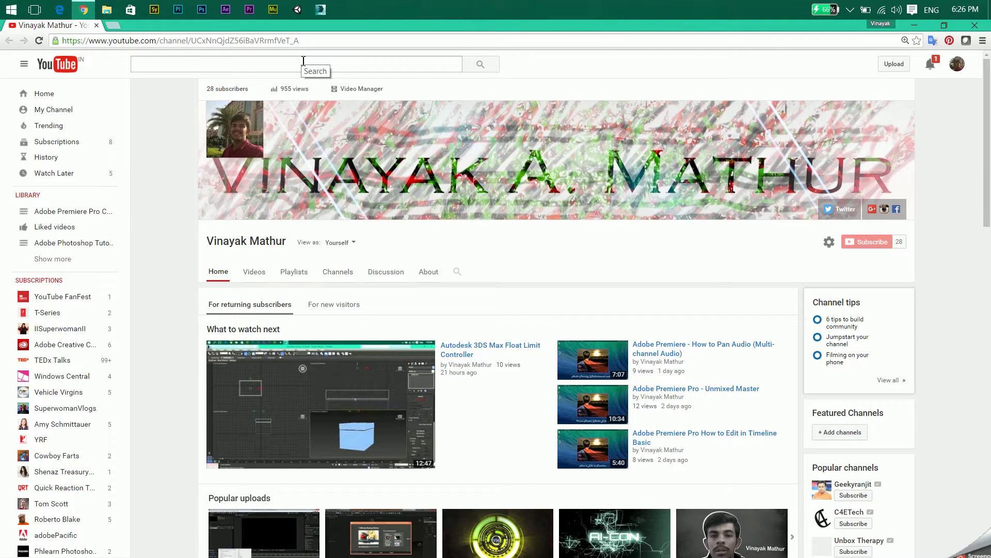
click(303, 44)
text(youtube.com/c/VinayakMathur1996)
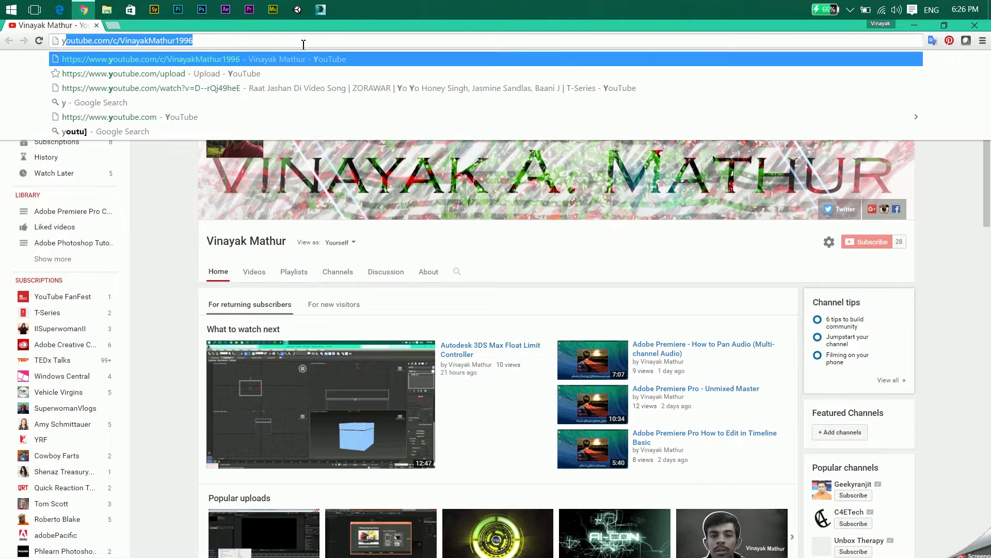
key(Return)
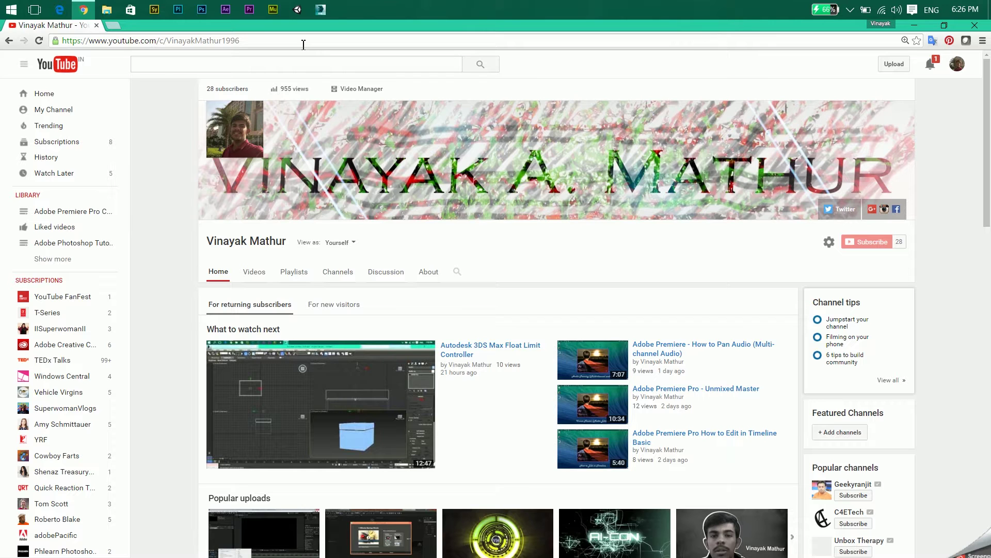
click(914, 25)
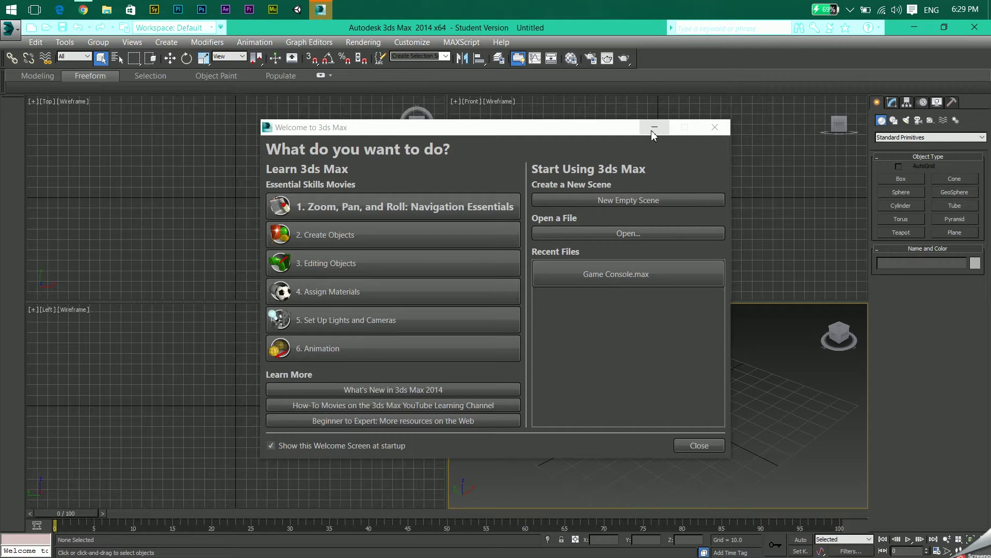
Step: Dismiss the welcome screen, maximize the Front viewport with Alt+W, and show the Systems object types
click(715, 128)
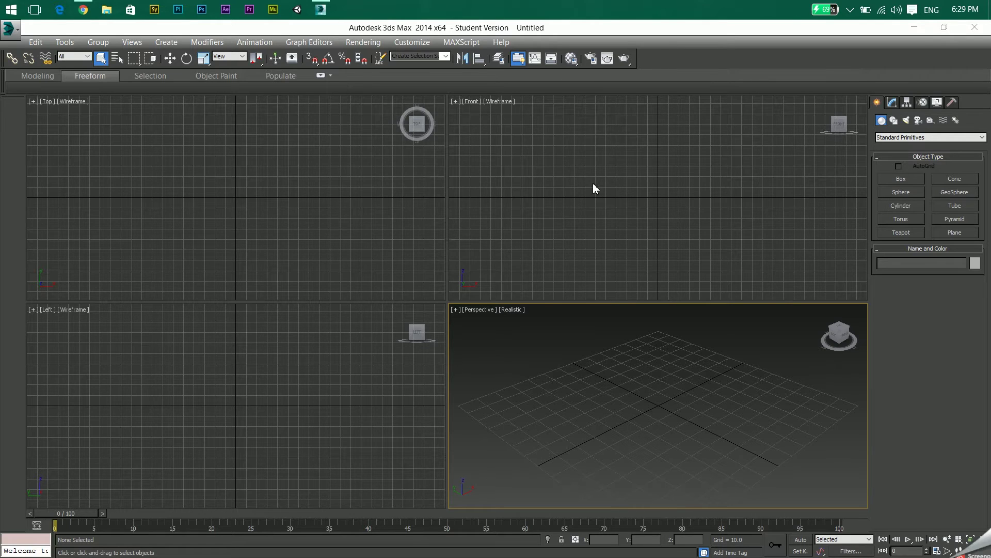
click(657, 223)
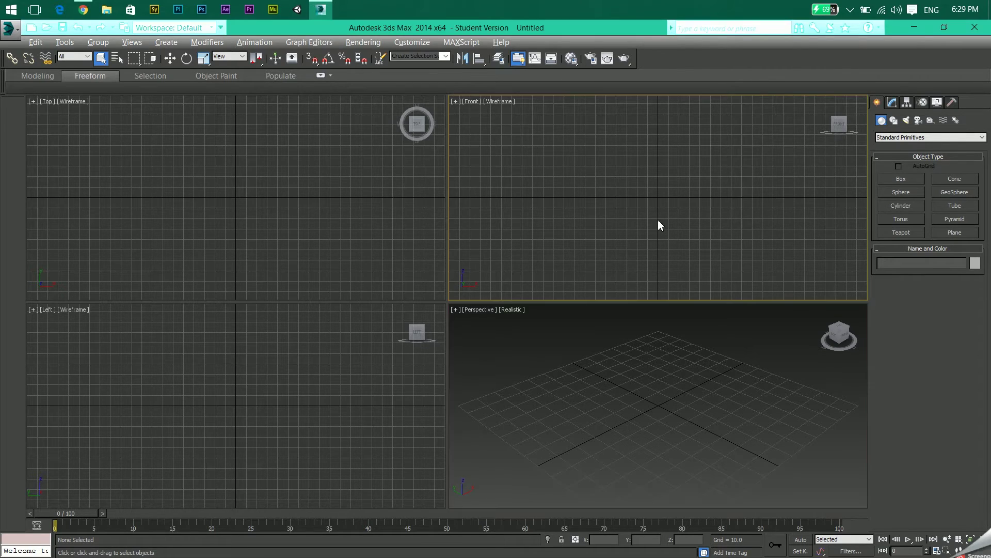
key(alt+w)
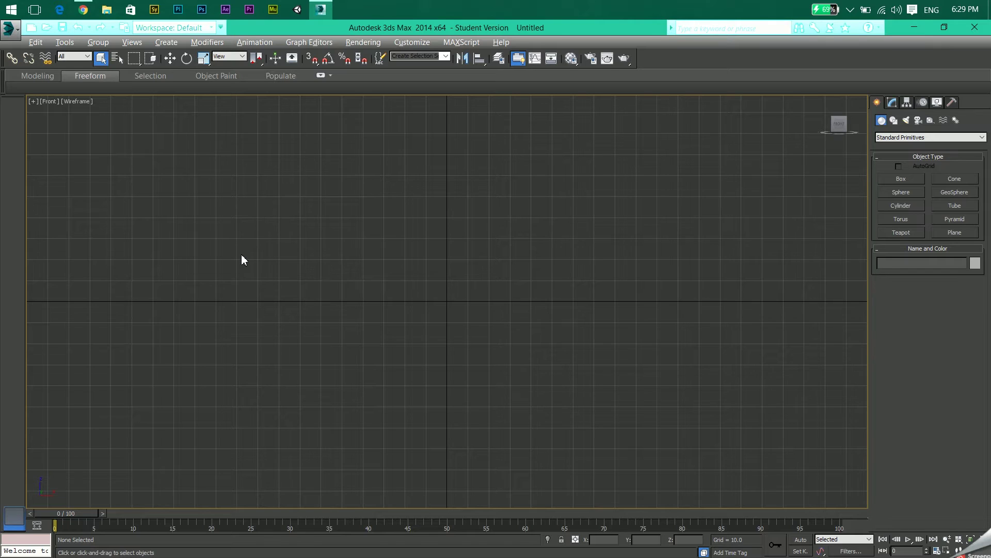
click(956, 121)
Step: Draw the leg bone chain from hip down to ankle and foot in the Front viewport, then switch to Move
click(903, 178)
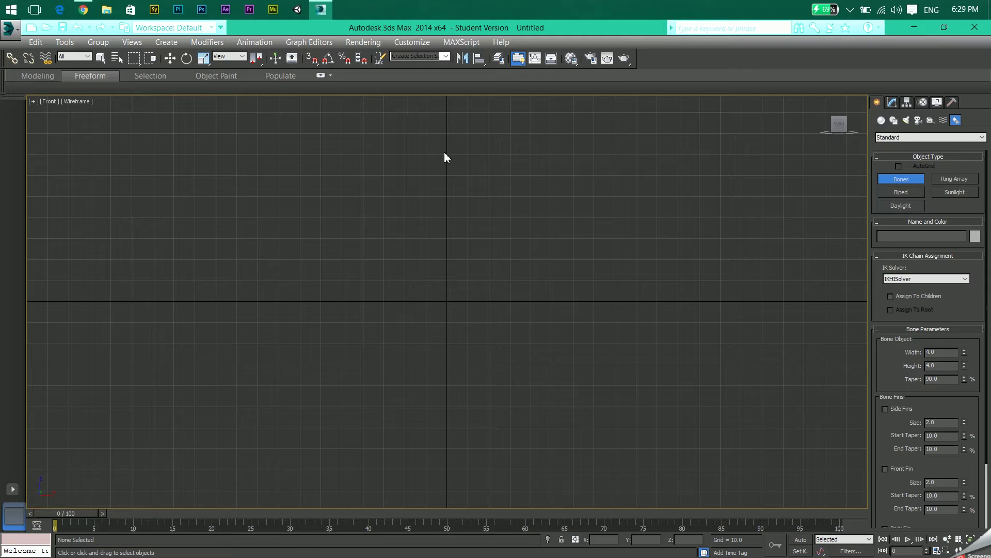
click(403, 283)
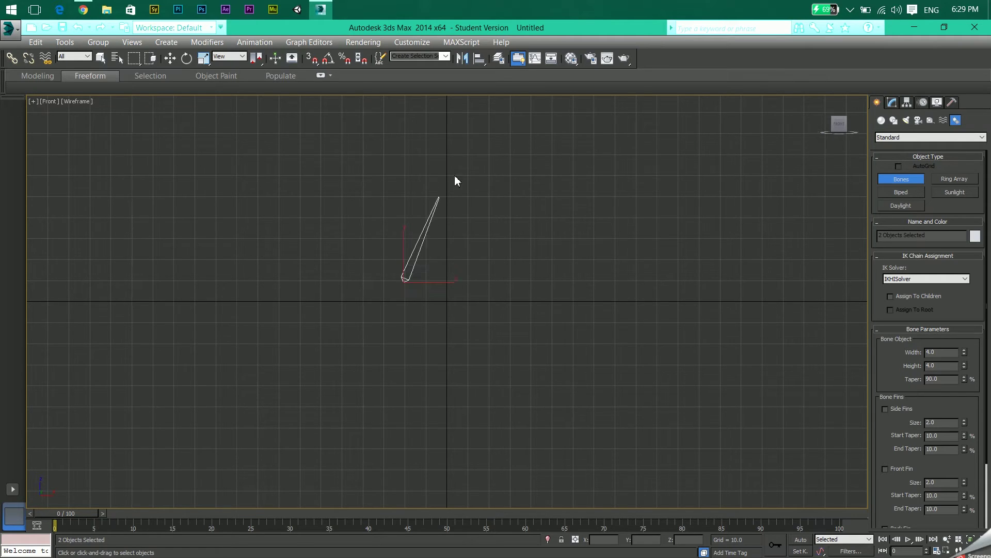
right_click(439, 202)
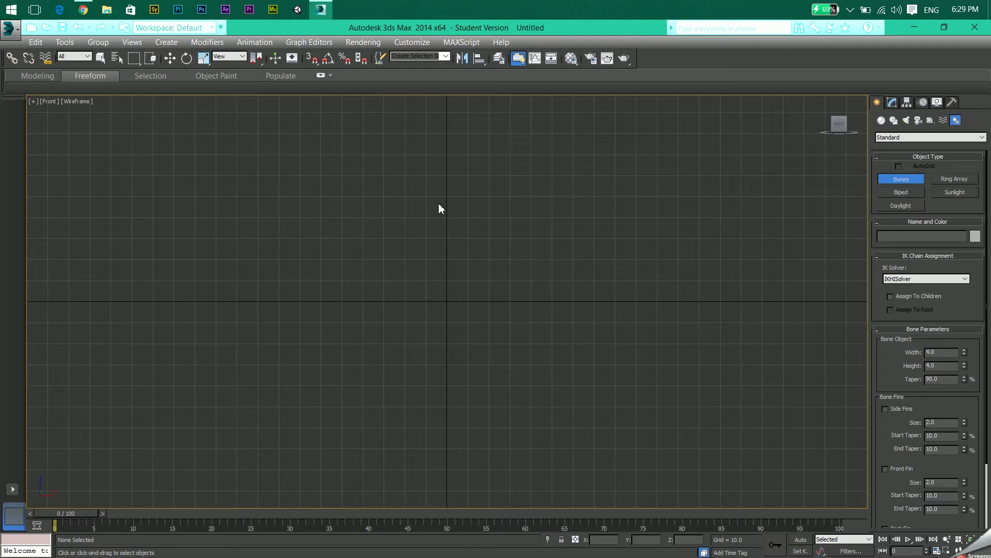
click(467, 133)
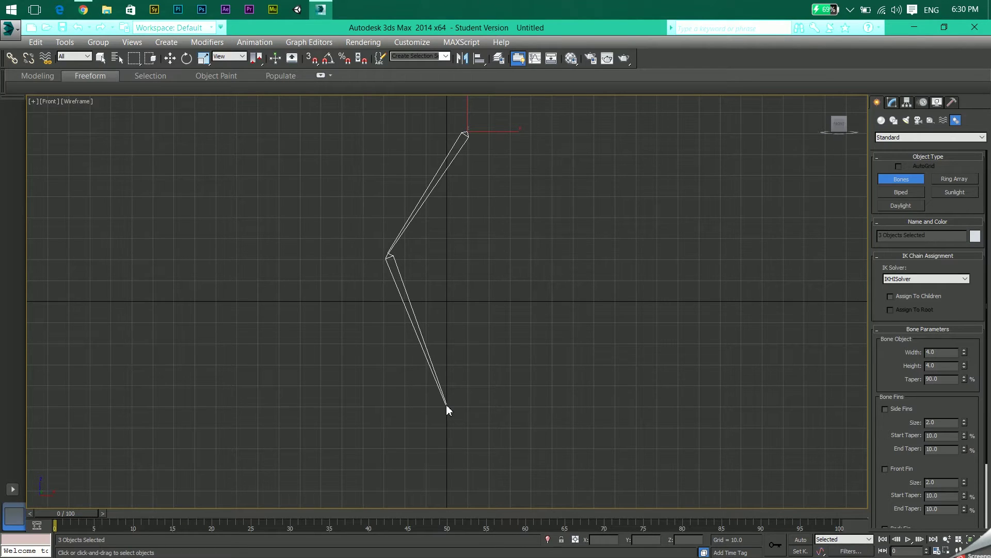
click(446, 404)
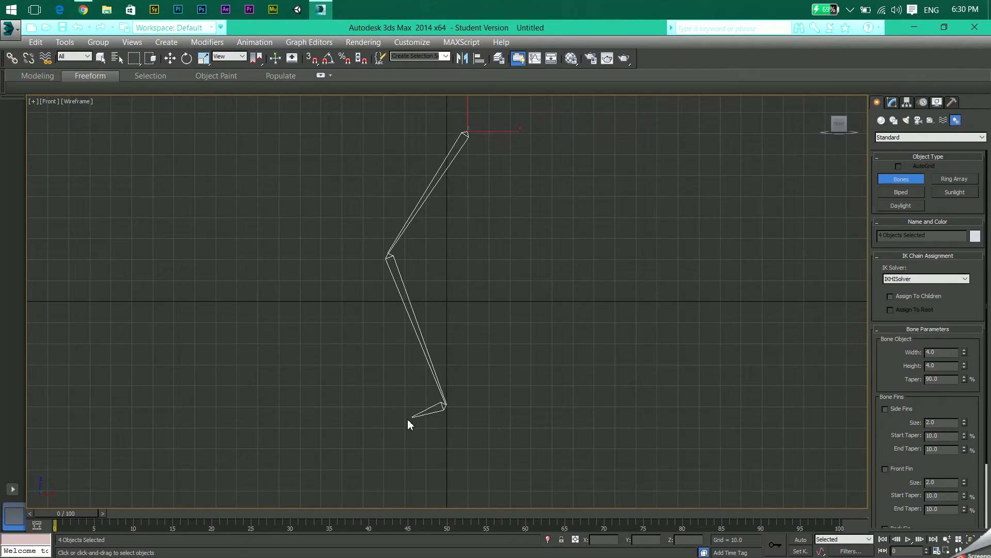
click(382, 427)
right_click(348, 432)
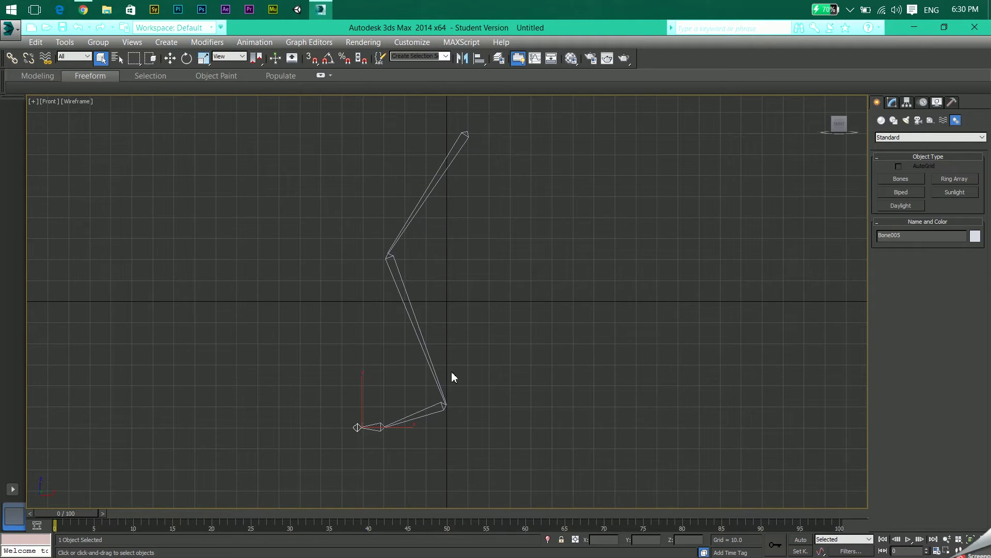
key(w)
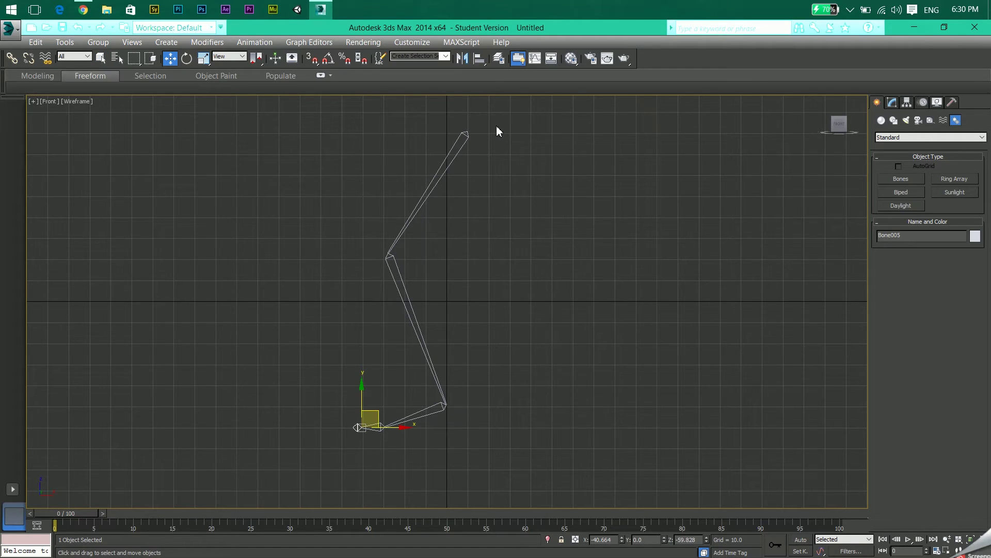
Step: Create IK Chain001 with HI Solver from Bone001 to the ankle and drag its goal to bend the knee
click(464, 139)
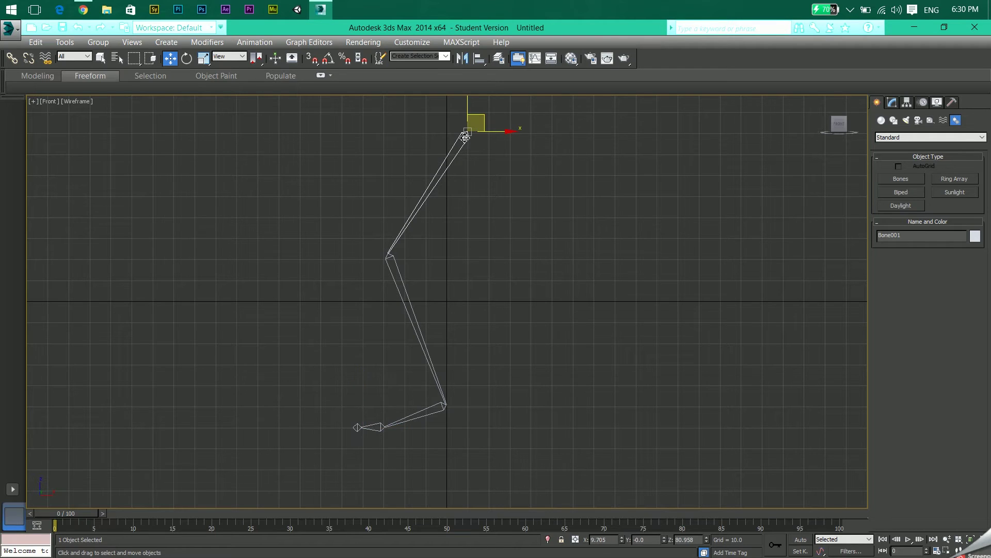
click(255, 42)
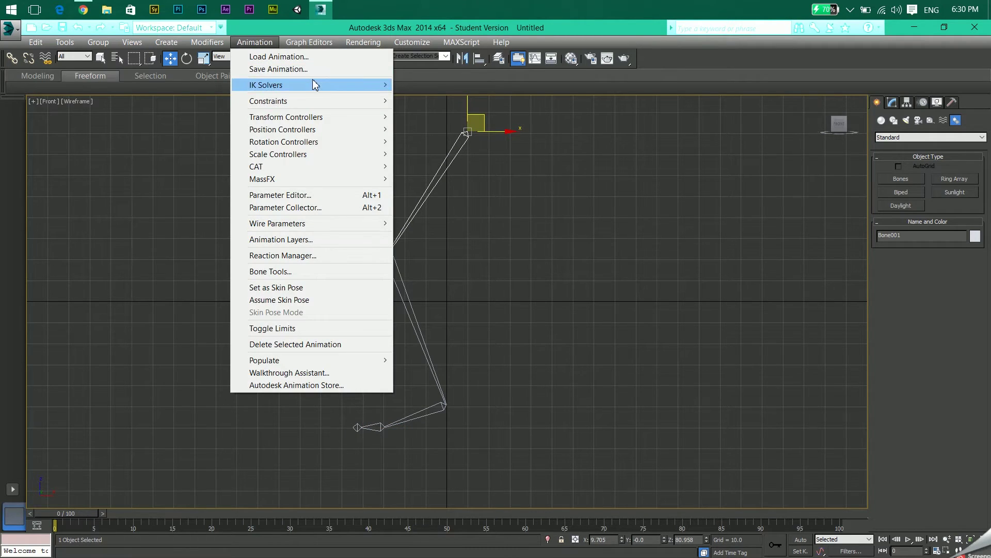
mouse_move(315, 85)
click(428, 85)
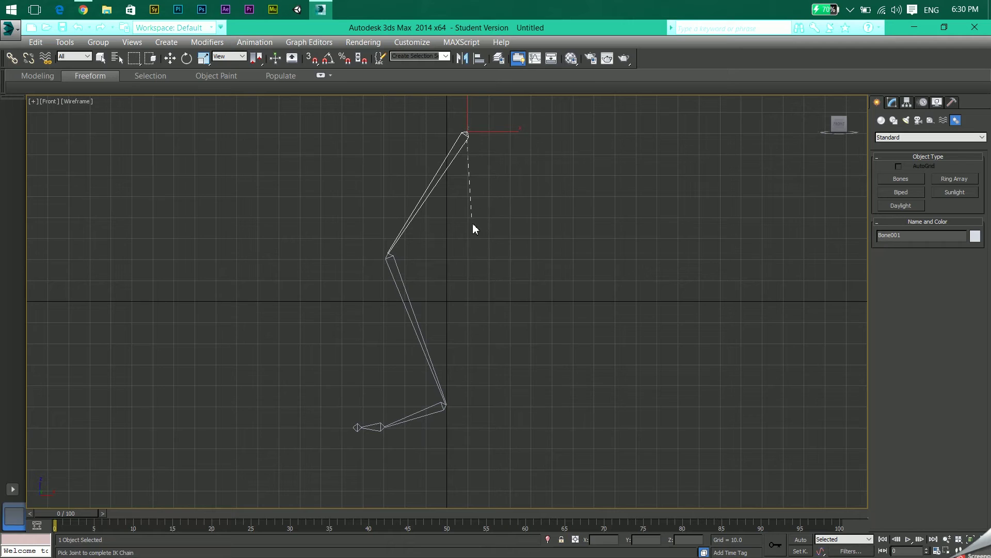
click(449, 406)
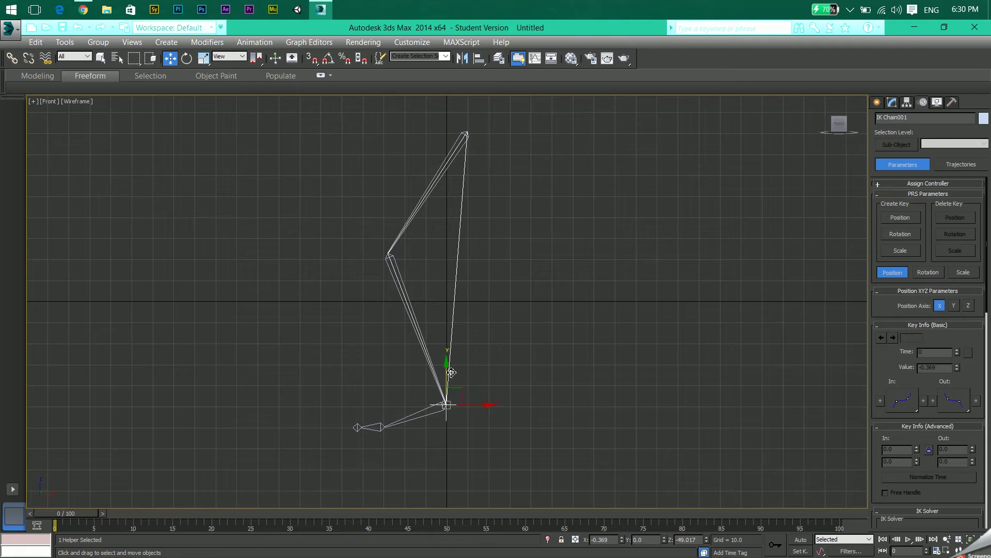
mouse_move(449, 370)
mouse_down()
mouse_move(448, 249)
mouse_move(440, 410)
mouse_move(463, 227)
mouse_move(450, 268)
mouse_move(452, 351)
mouse_move(454, 258)
mouse_move(457, 405)
mouse_move(458, 359)
mouse_move(459, 380)
mouse_up()
Step: Deselect the IK chain and check the Animation menu, where IK solvers are unavailable
click(503, 363)
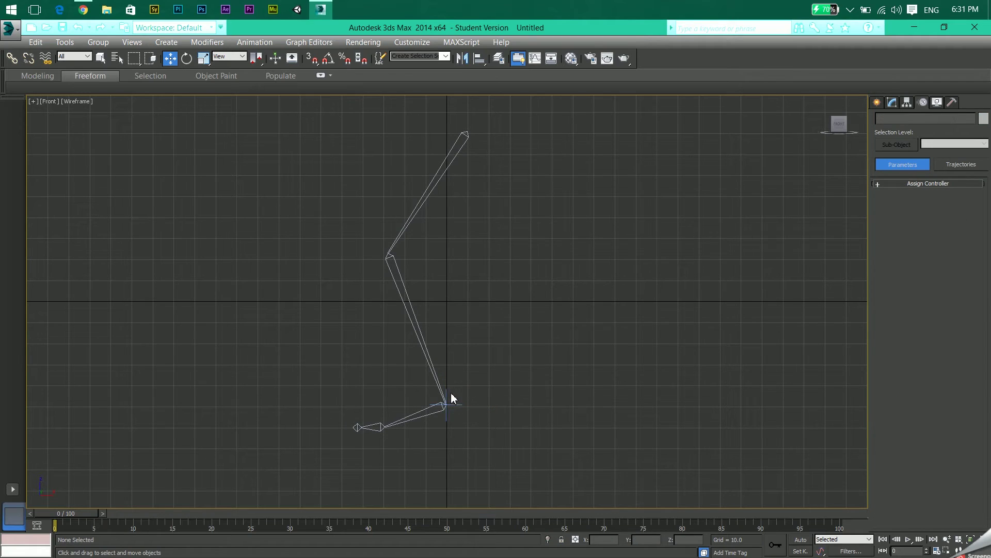
scroll(449, 405, up, 5)
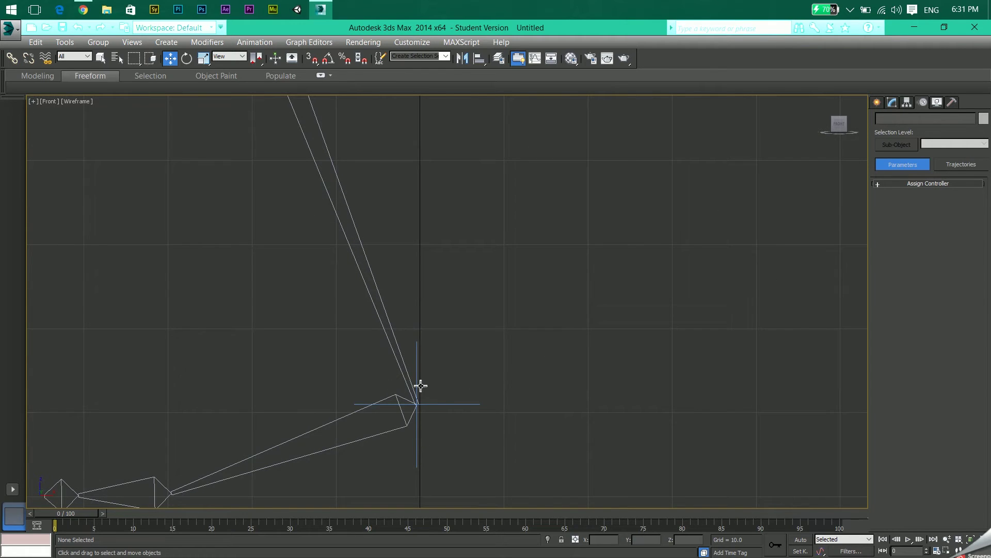
scroll(420, 387, down, 5)
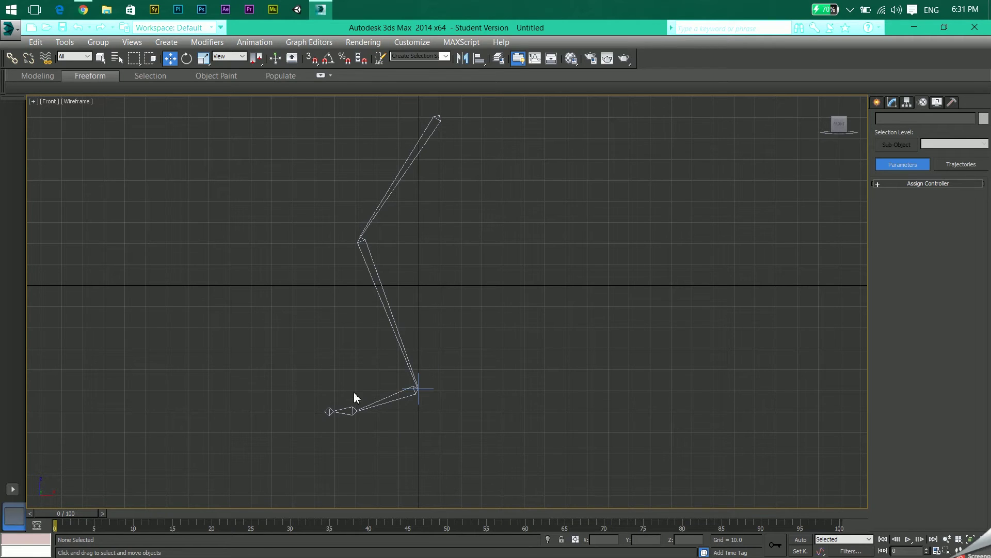
click(256, 42)
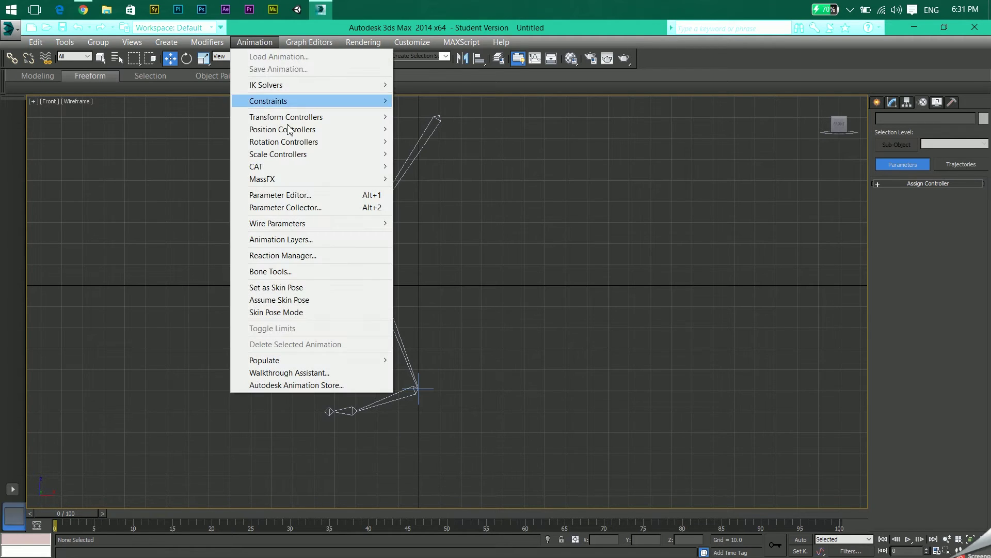
mouse_move(309, 86)
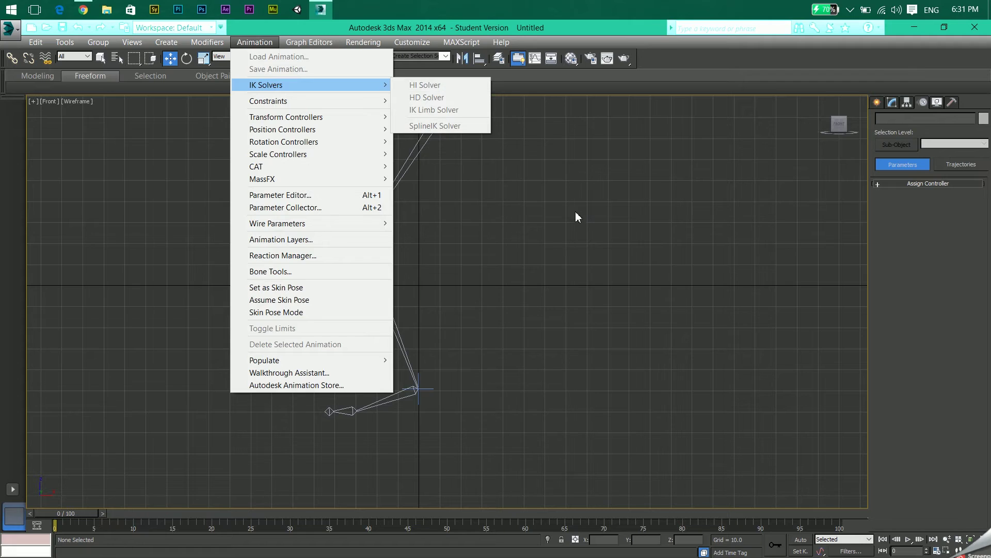
click(557, 251)
Step: Select Bone003 and create IK Chain002 with HI Solver ending at the foot's end joint
click(395, 397)
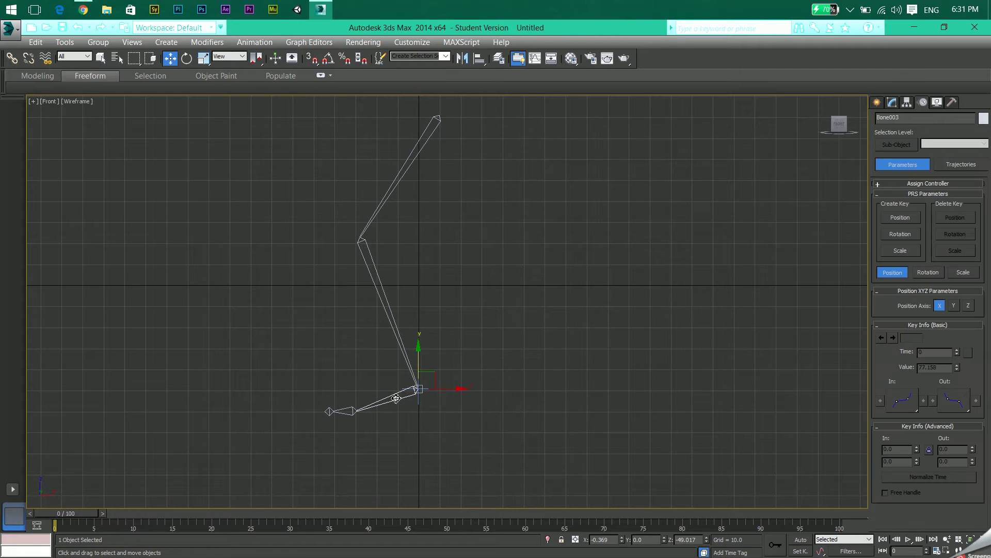
click(255, 42)
mouse_move(326, 84)
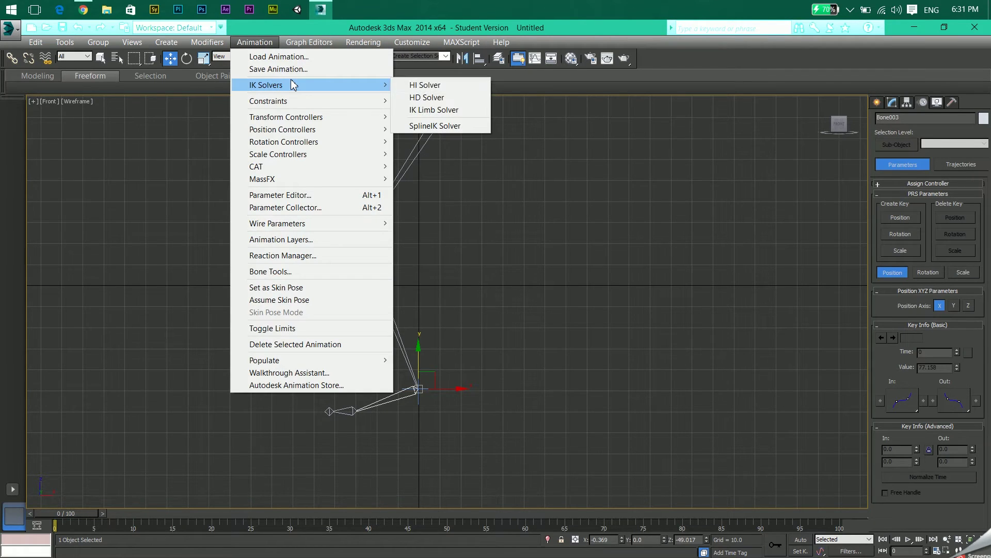
click(442, 87)
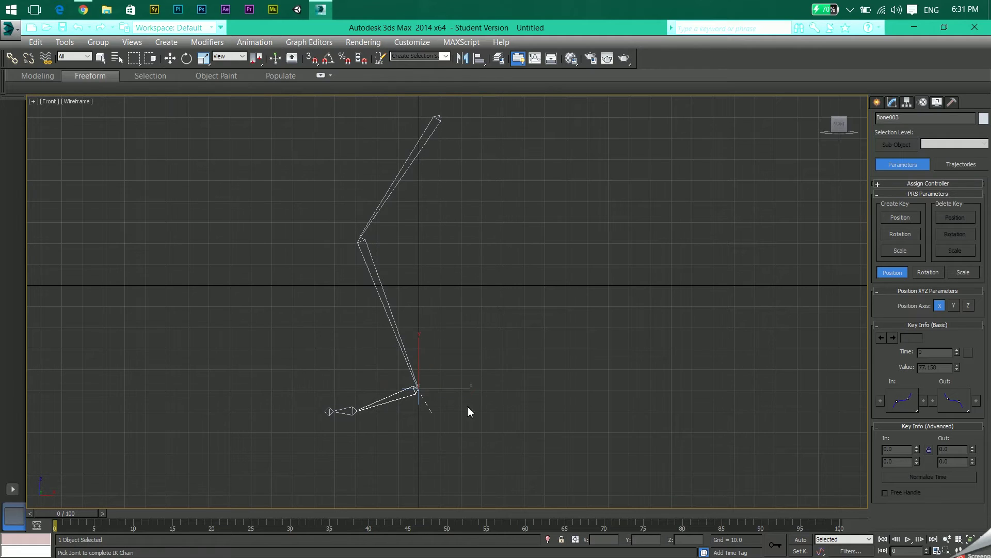
click(357, 412)
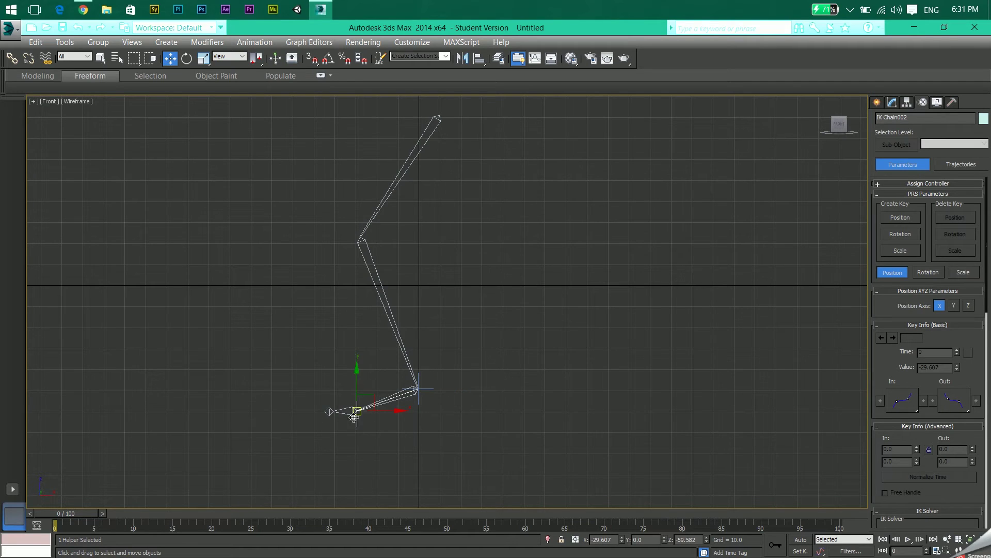
Step: Select the foot IK chain handle, then the toe bone to start the next chain
scroll(356, 411, up, 4)
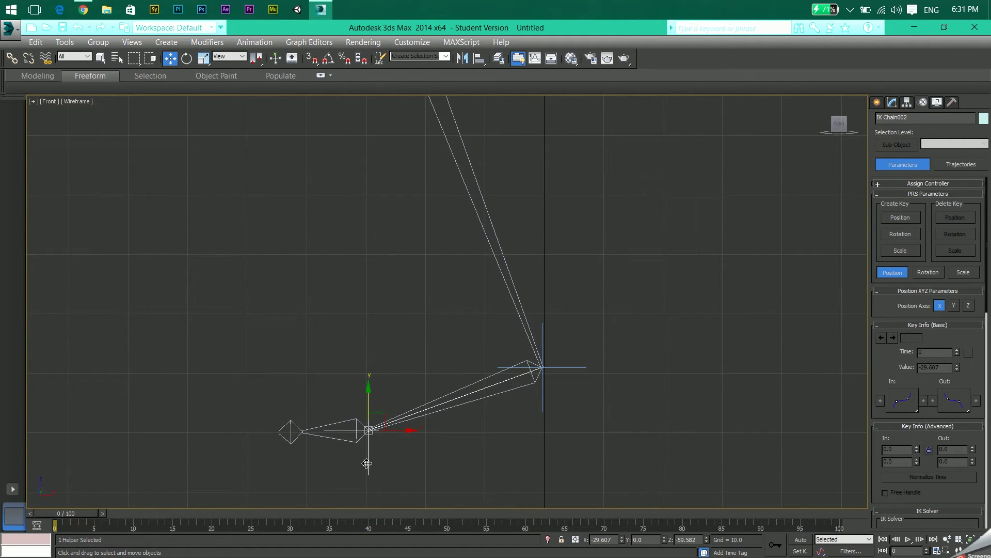
scroll(364, 419, up, 3)
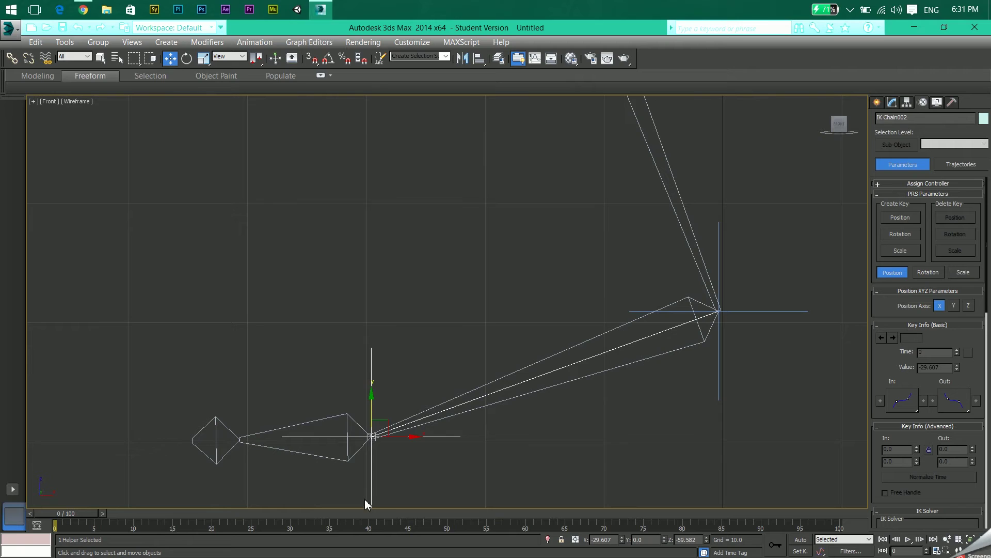
scroll(362, 433, down, 3)
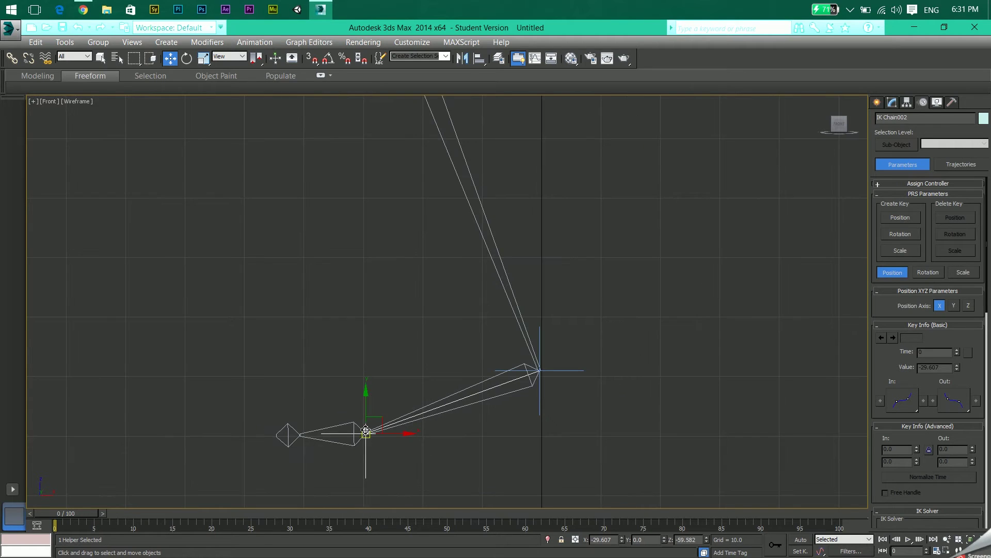
scroll(364, 431, down, 2)
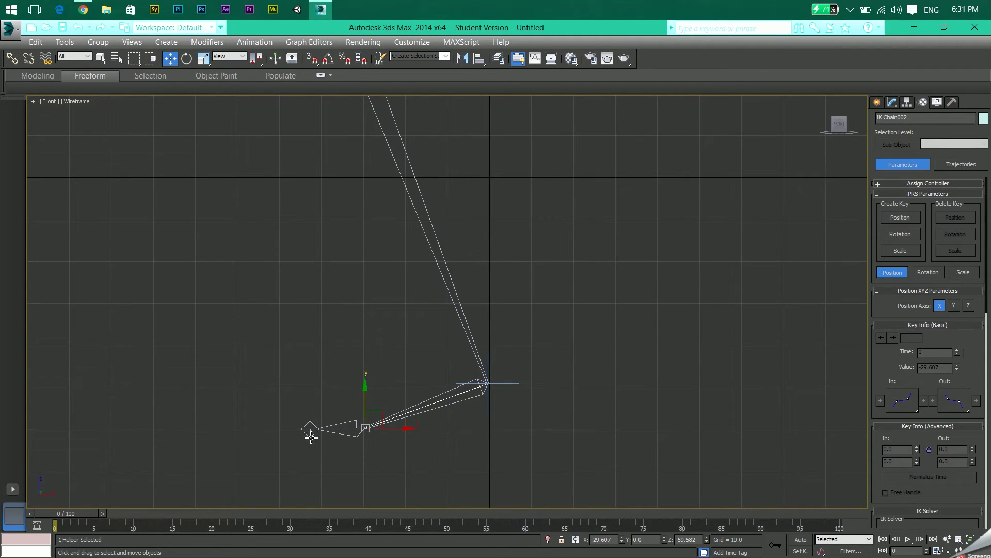
click(271, 42)
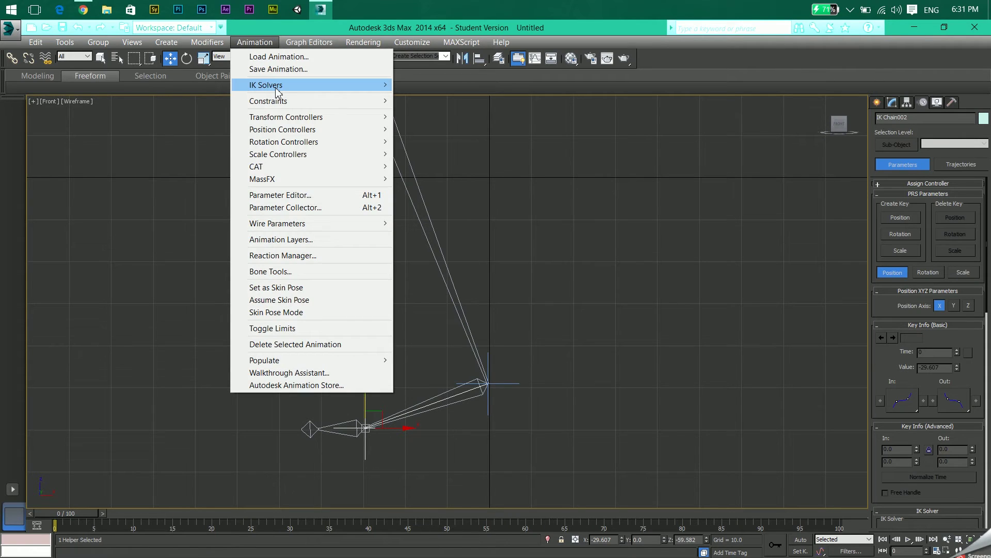
click(450, 295)
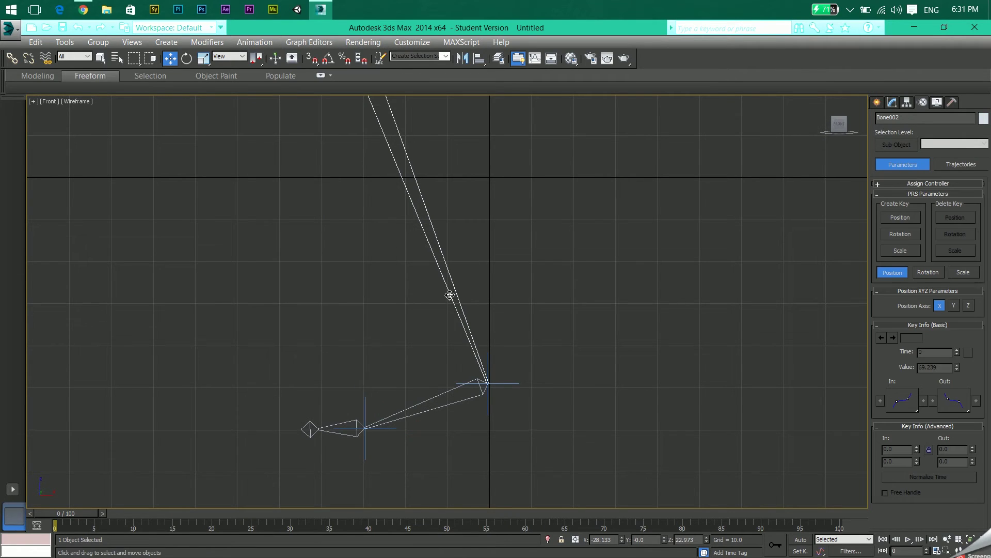
click(354, 426)
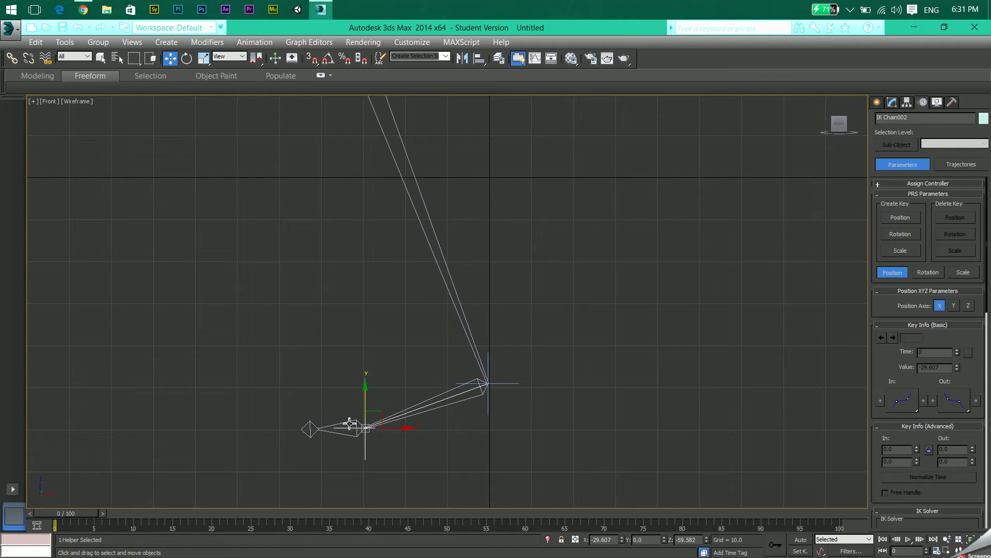
click(344, 421)
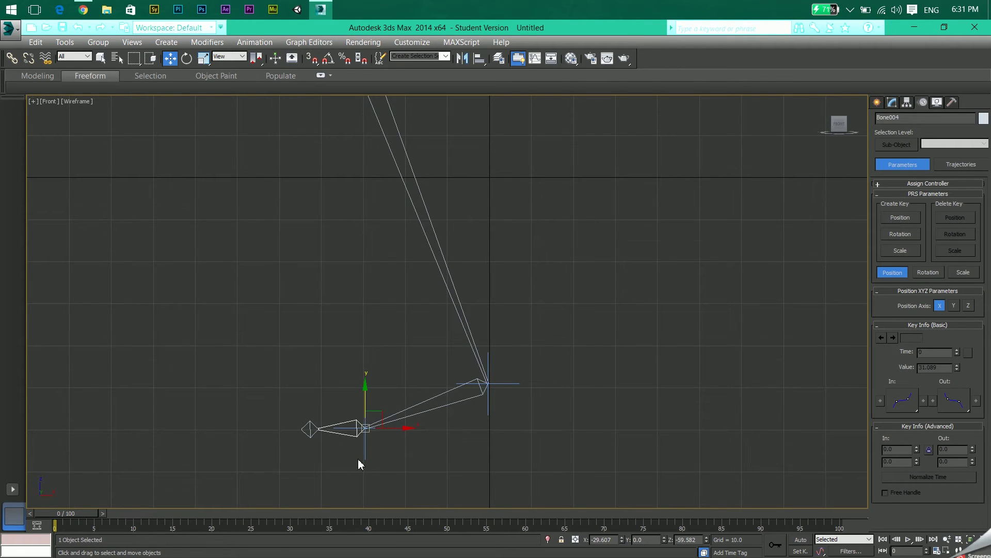
Step: Create IK Chain003 with HI Solver from the toe bone to the toe-tip joint
click(255, 42)
mouse_move(294, 84)
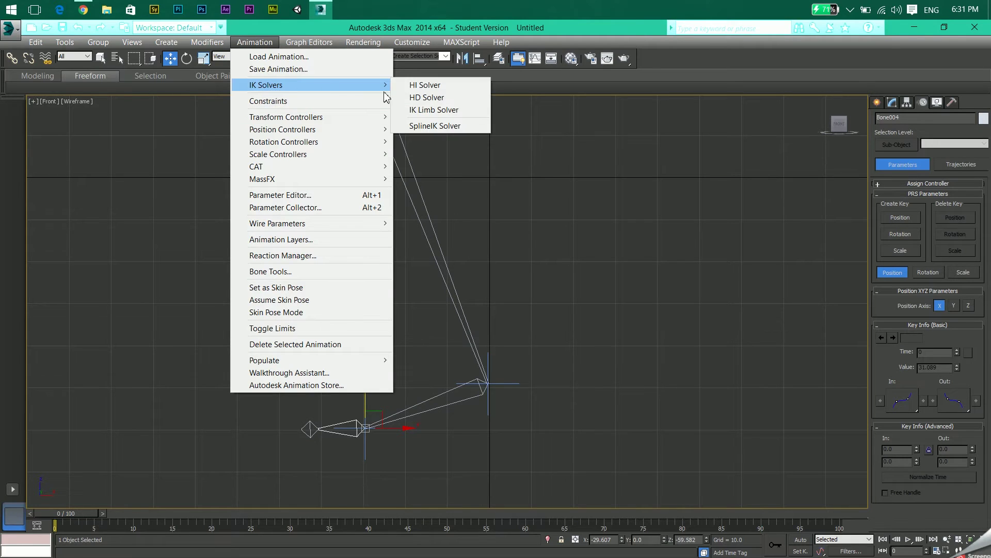
click(415, 84)
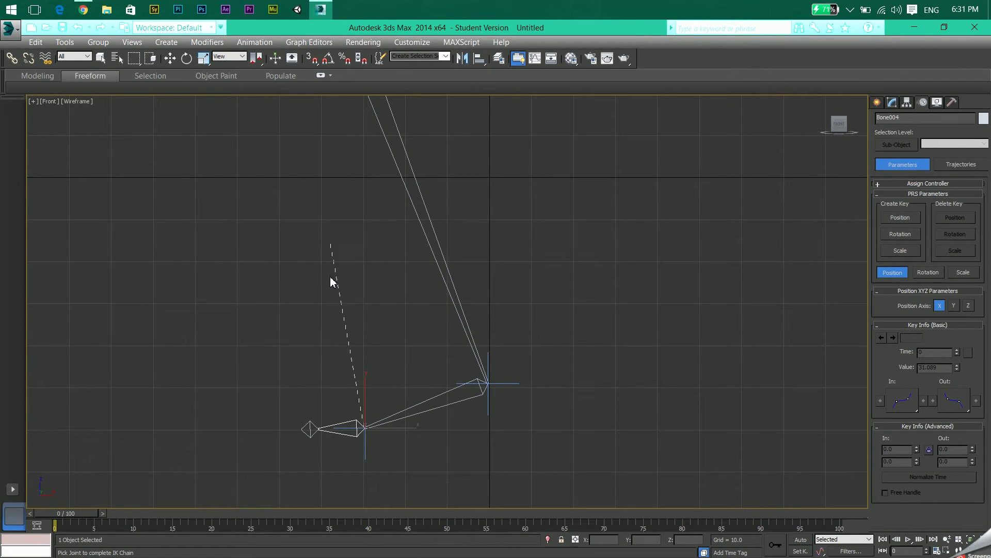
click(311, 428)
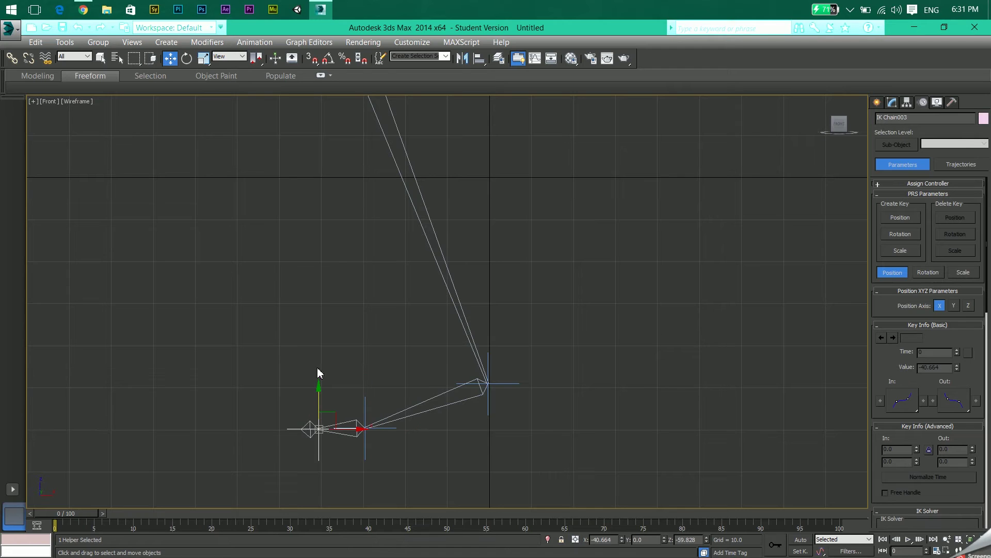
scroll(505, 311, down, 2)
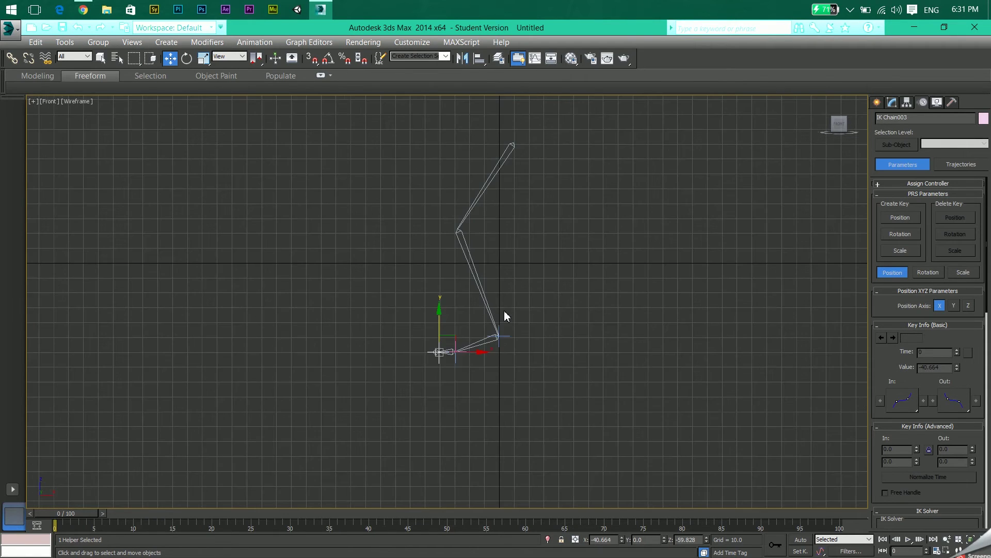
middle_drag(506, 311, 405, 379)
scroll(451, 311, up, 2)
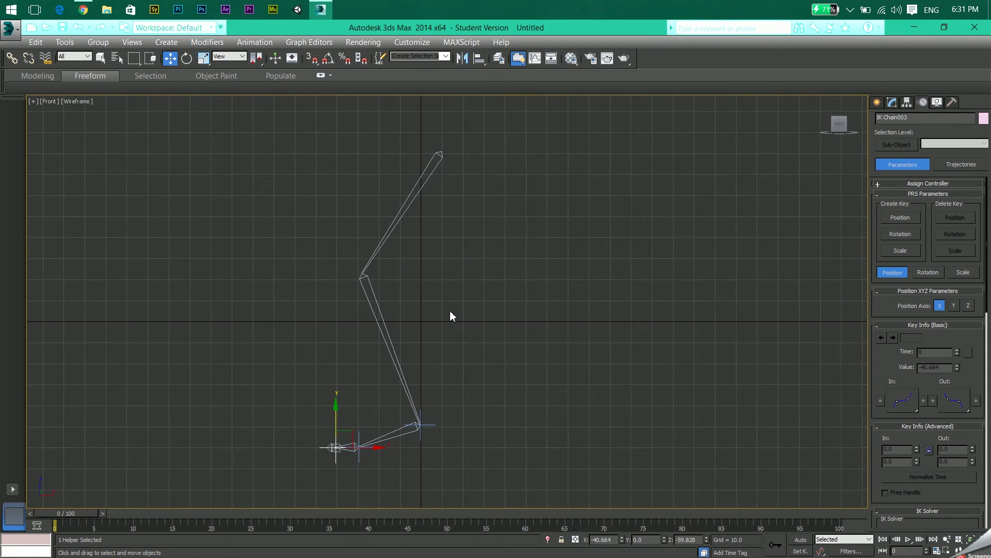
Step: Hide the grid and test IK Chain003 and IK Chain002 by moving the toe and foot handles
key(g)
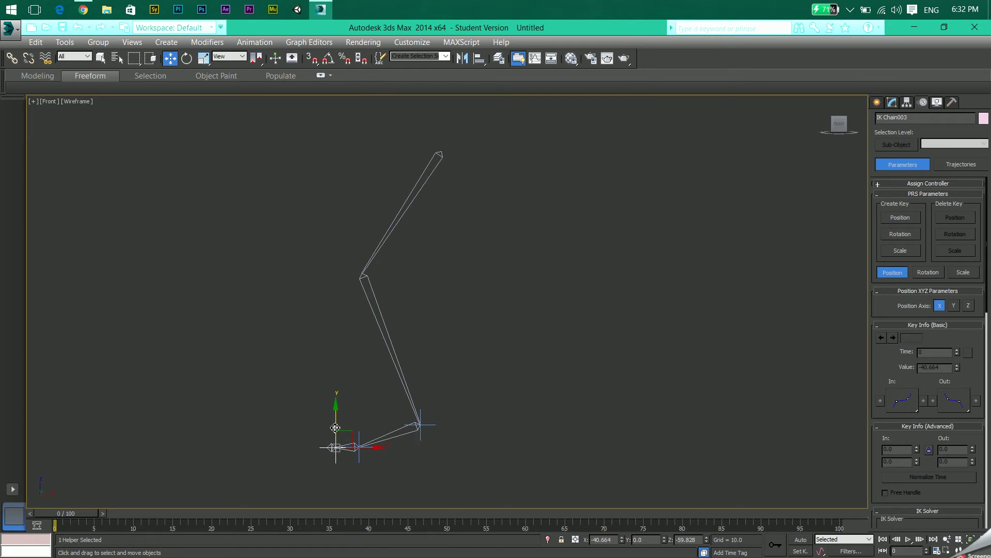
mouse_move(335, 426)
mouse_down()
mouse_move(336, 376)
mouse_move(333, 450)
mouse_move(332, 408)
mouse_move(328, 417)
mouse_up()
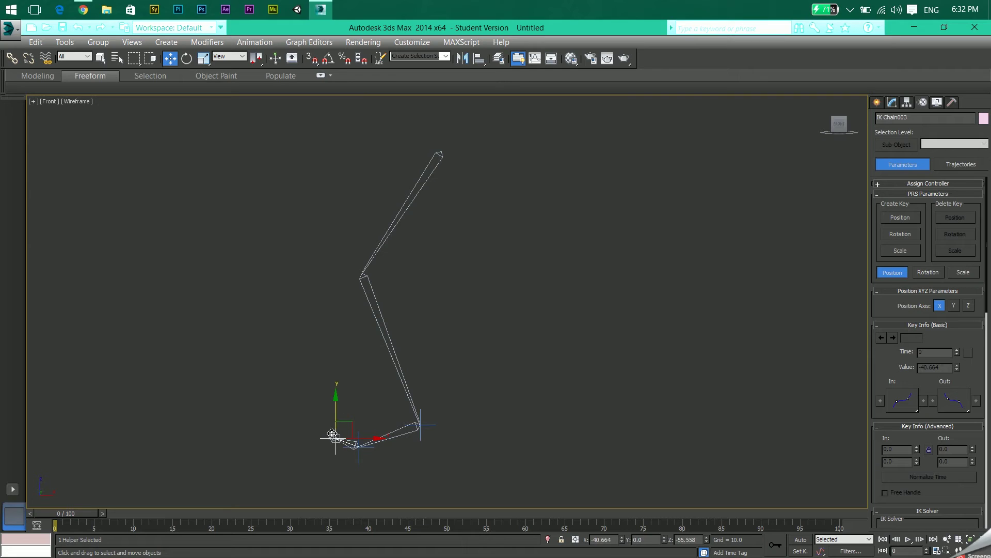
click(358, 446)
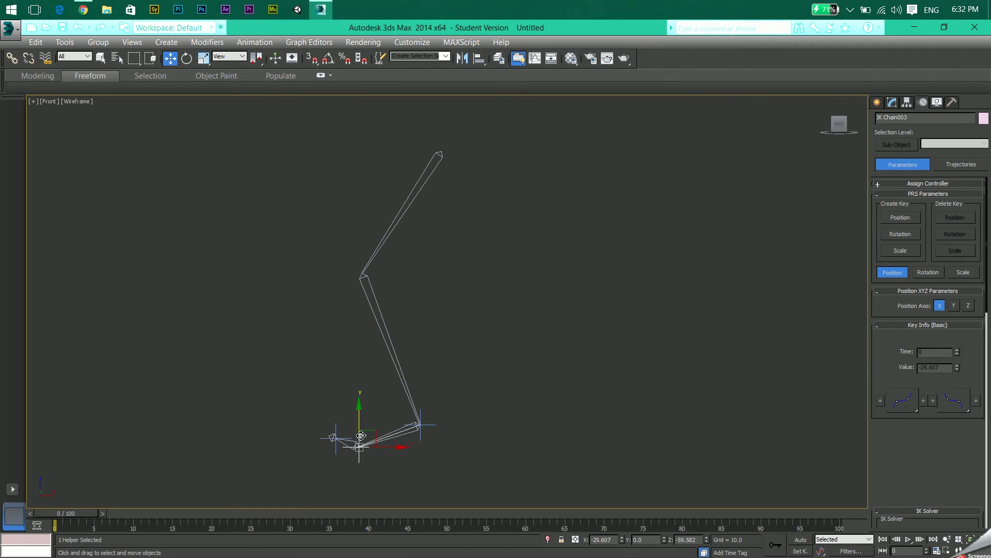
drag(362, 423, 349, 409)
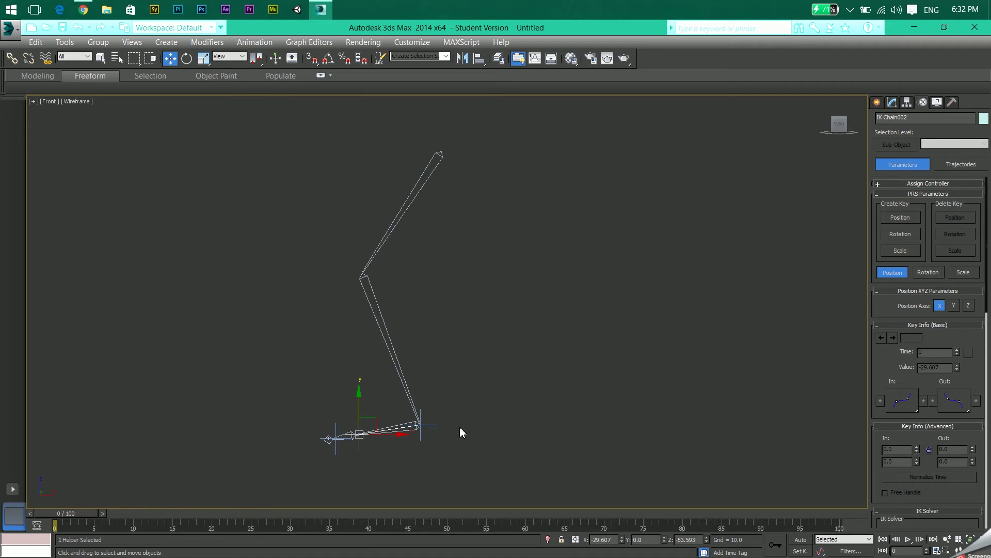
Step: Move the IK Chain001 handle to bend the knee, then select the top leg bone Bone001
click(419, 424)
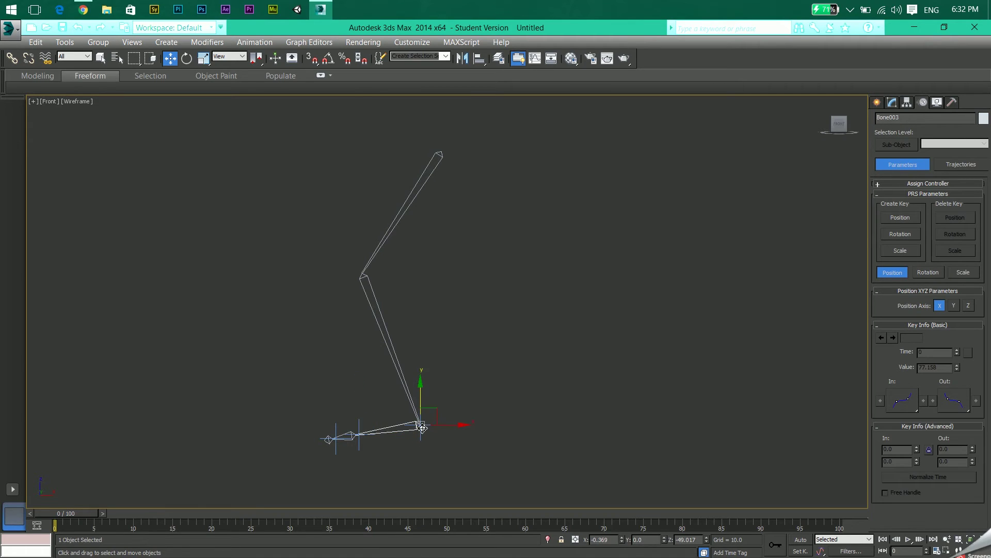
click(431, 398)
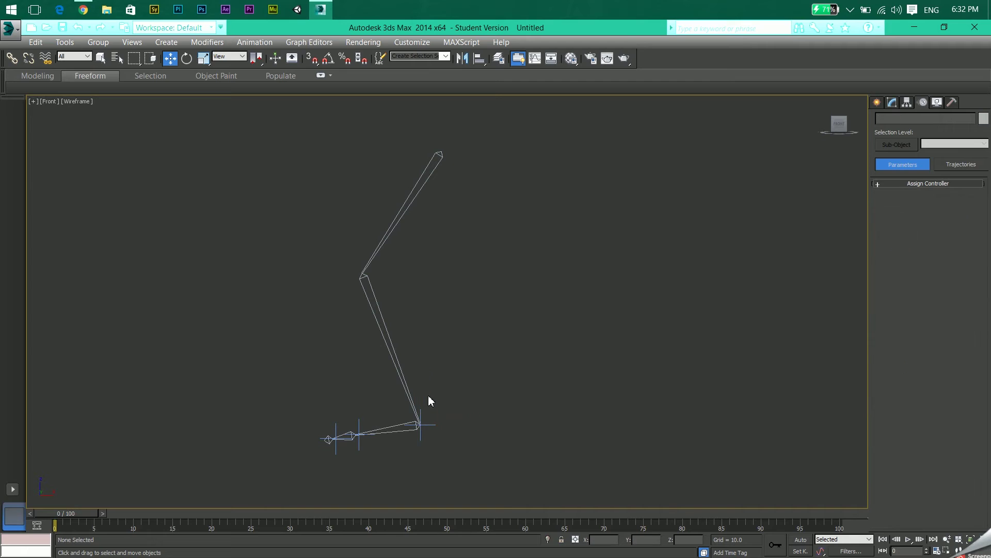
click(419, 430)
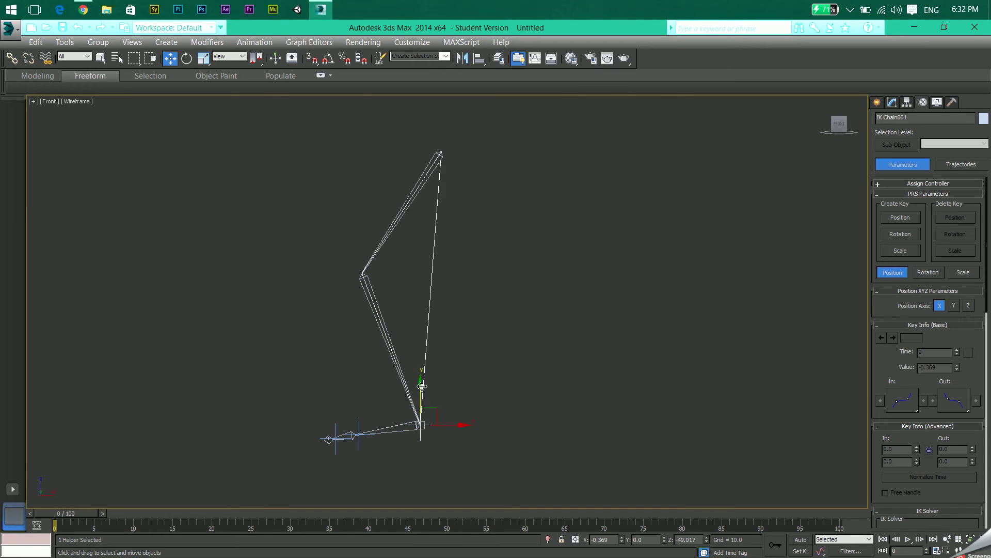
drag(420, 386, 421, 428)
click(513, 343)
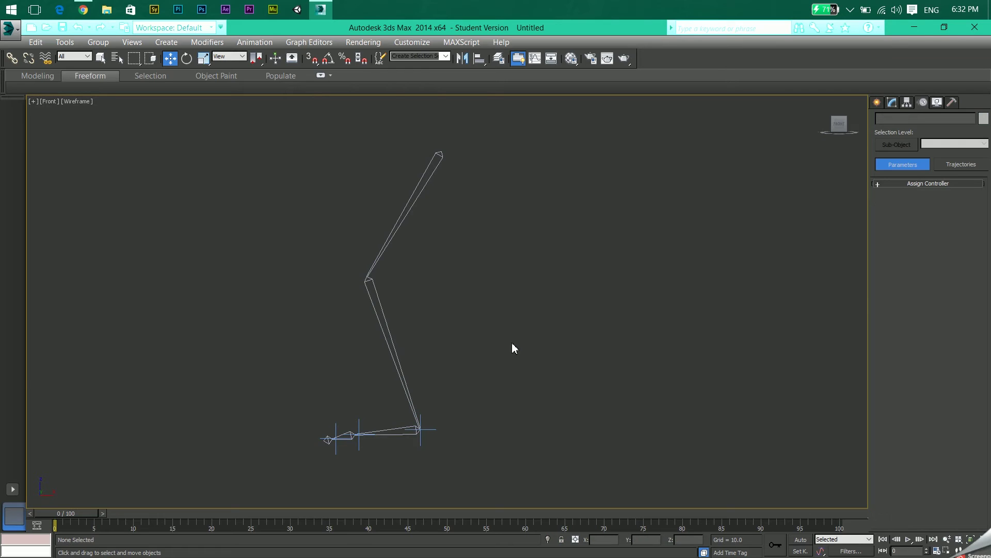
click(440, 154)
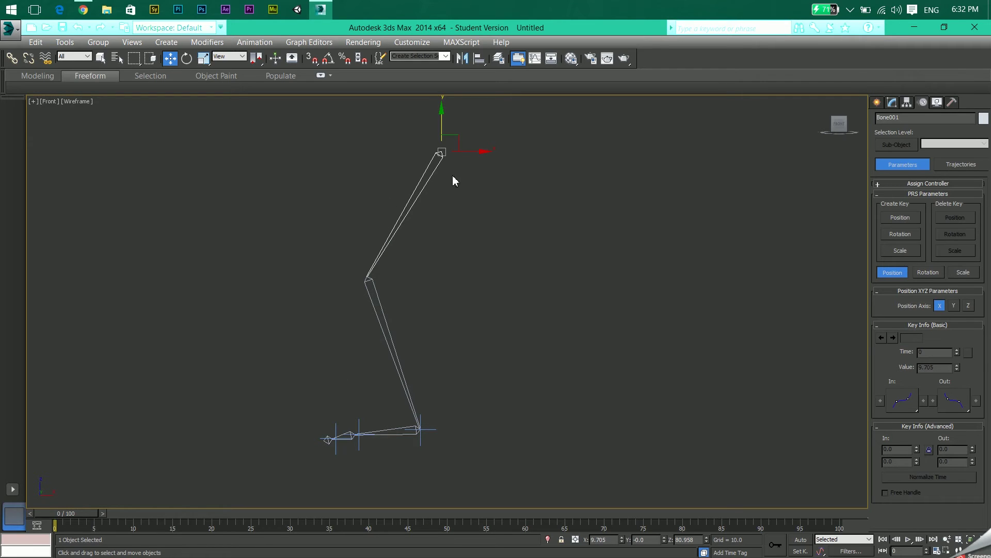
Step: Move Bone001 down and partway back up, show the grid again, and select IK Chain001
drag(443, 116, 455, 186)
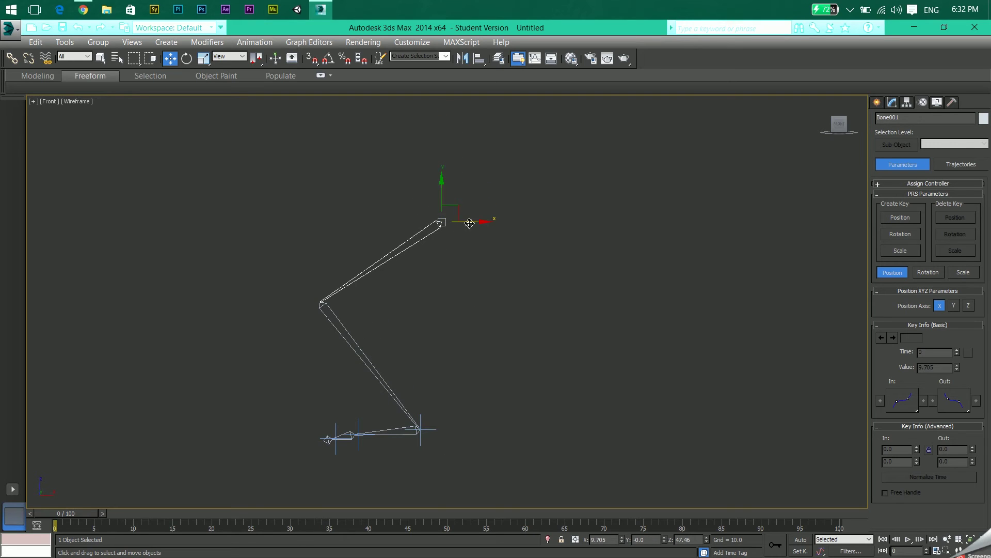
mouse_move(470, 226)
mouse_down()
mouse_move(510, 226)
mouse_move(470, 227)
mouse_up()
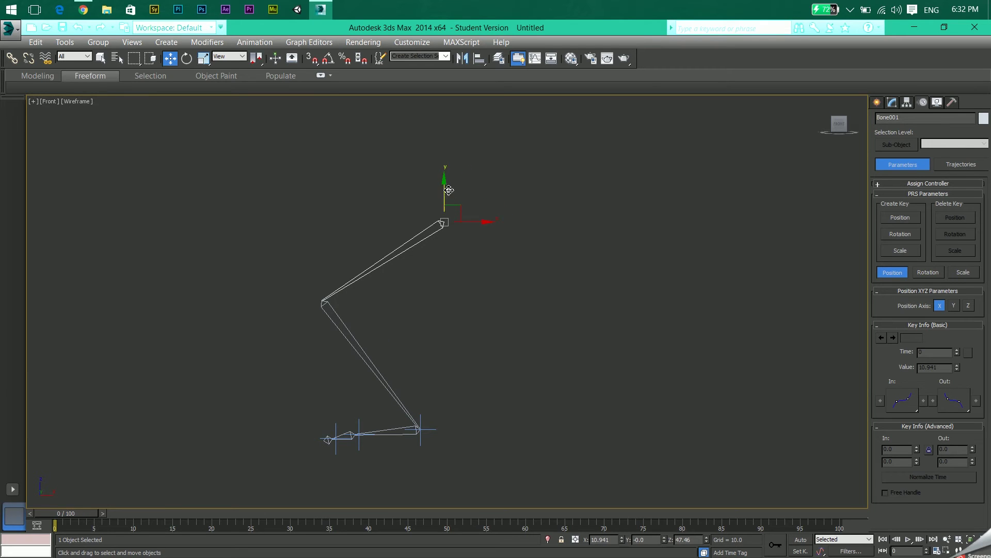
drag(447, 188, 435, 163)
key(g)
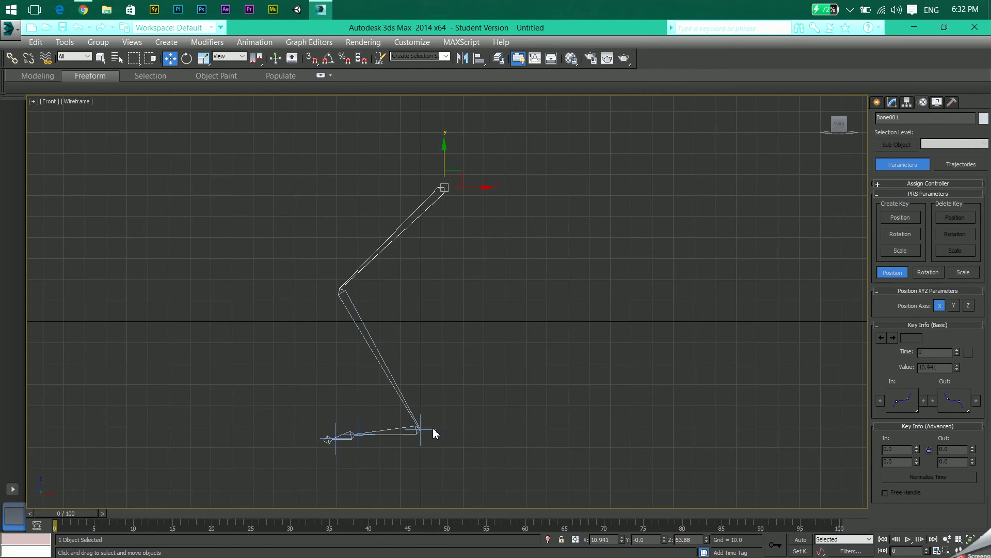
click(423, 425)
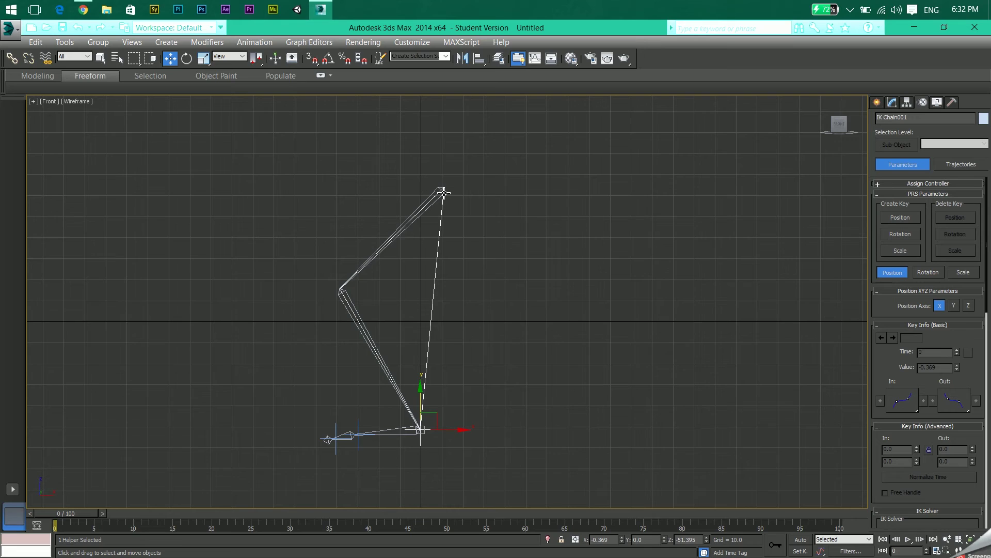